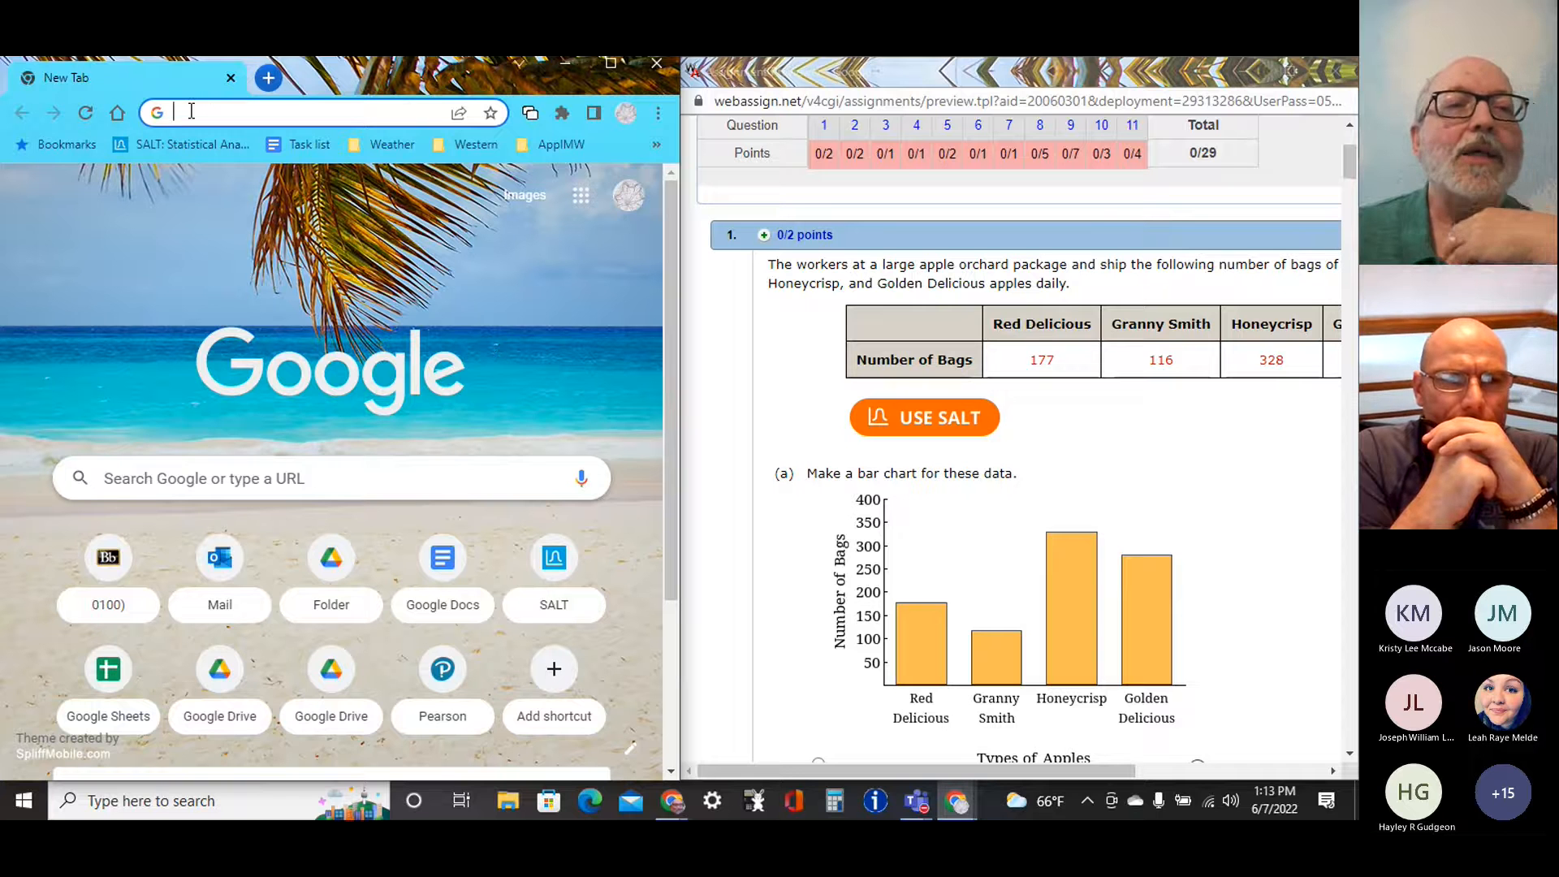
Go to sheets.google.com and create a blank spreadsheet.
text(sh)
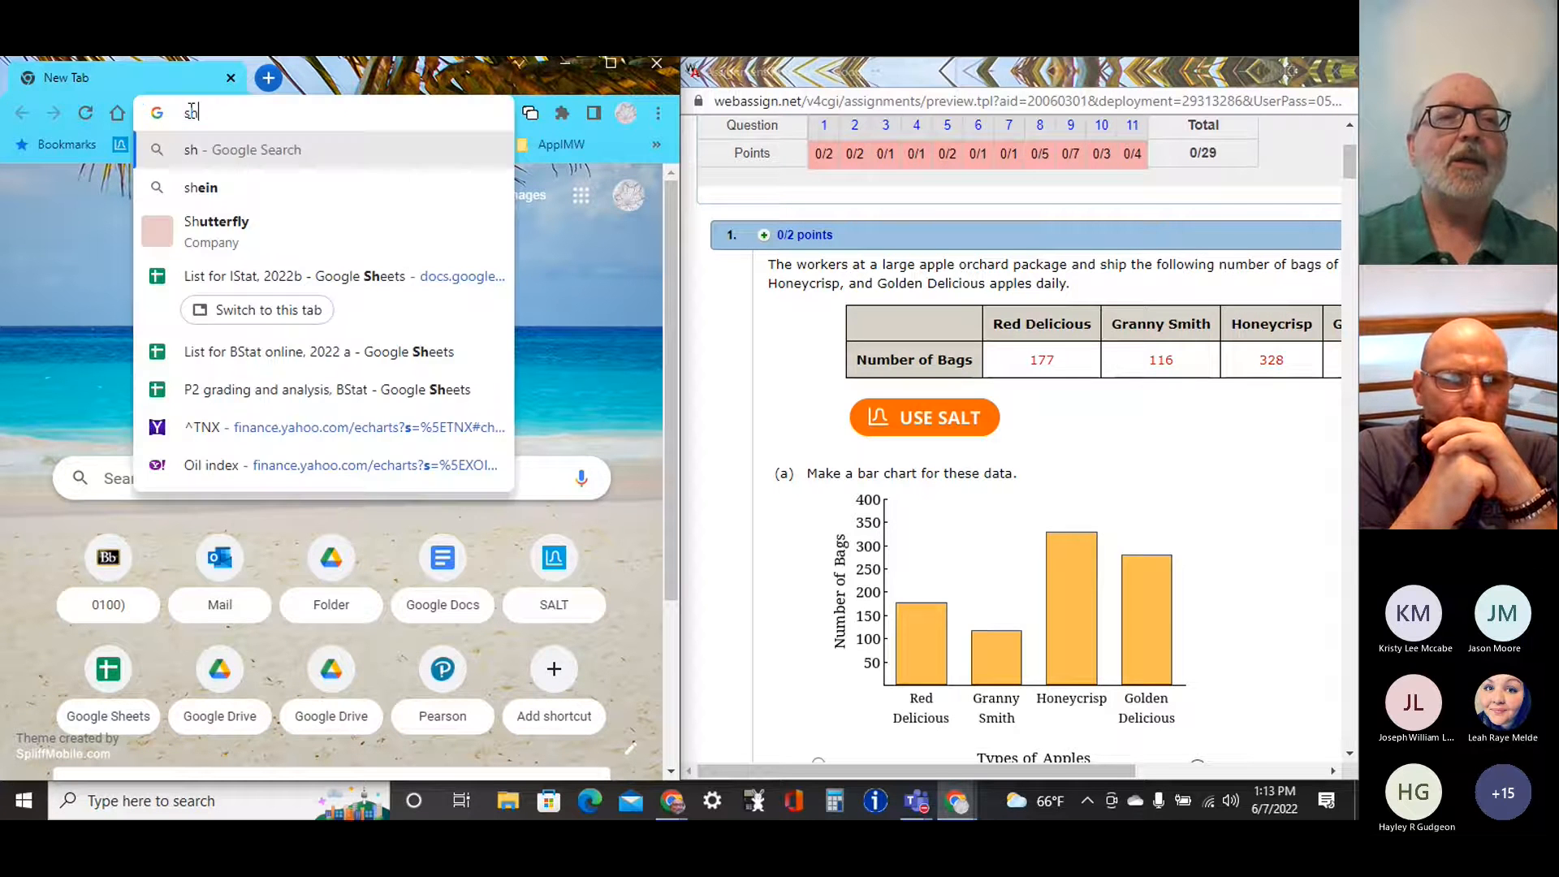
text(eets.go)
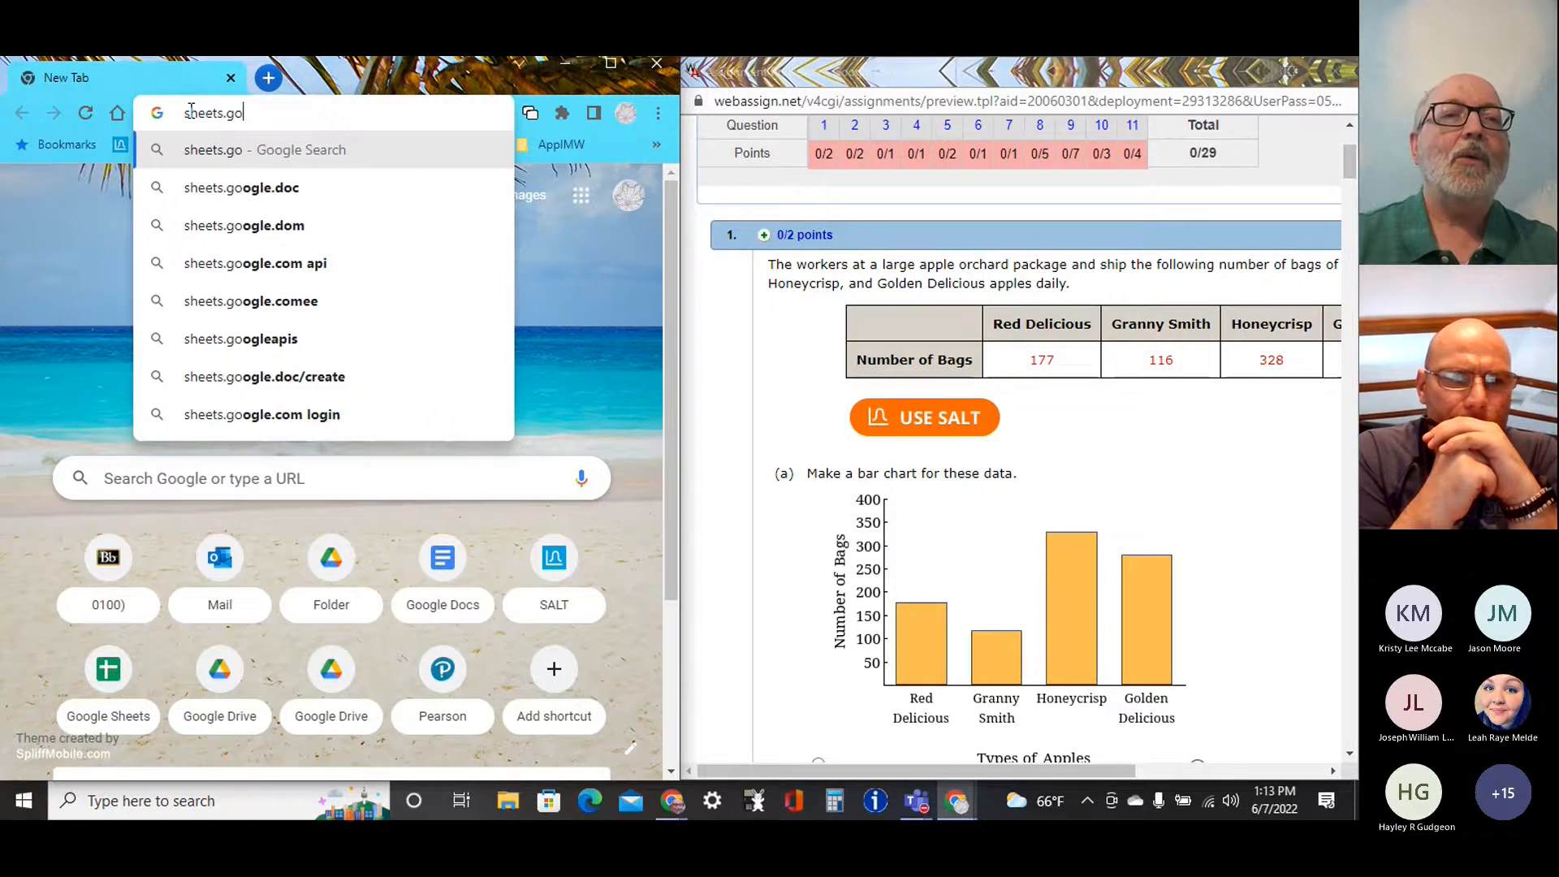
text(ogle.com)
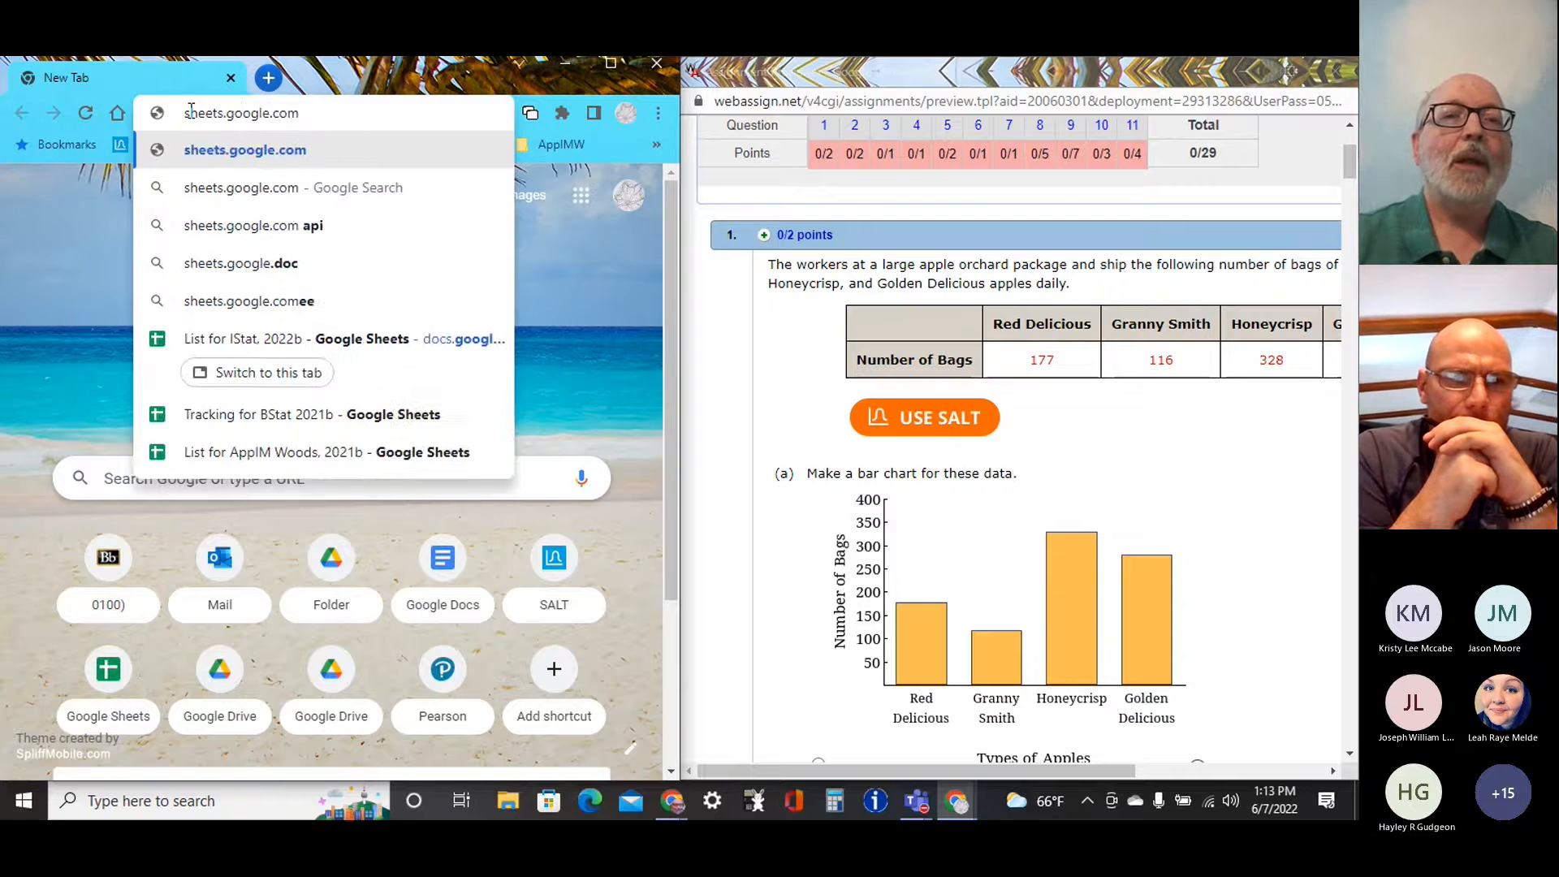
key(Return)
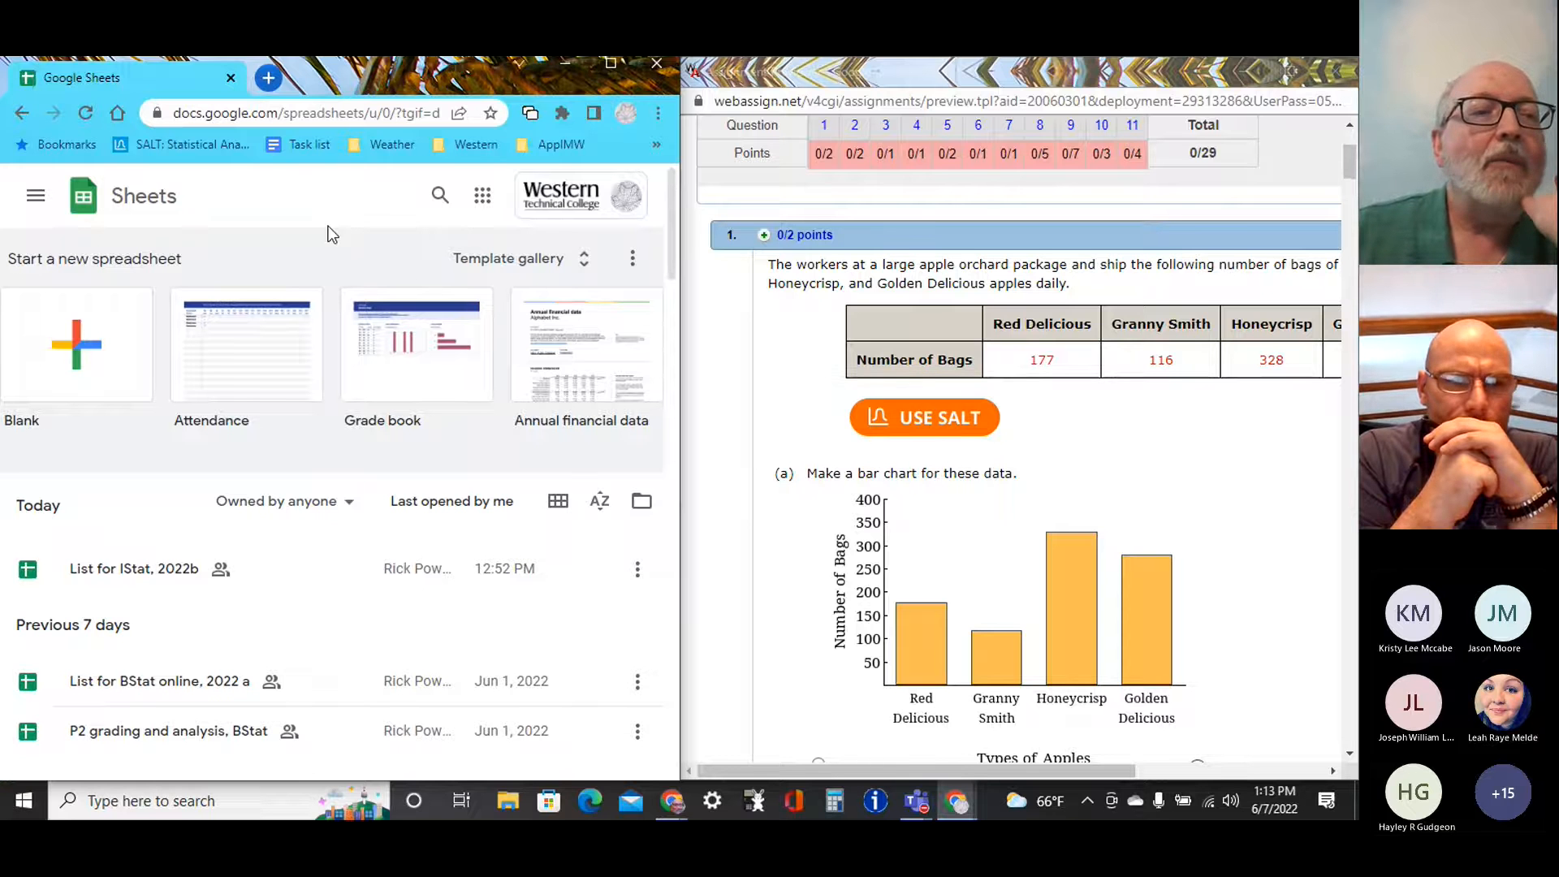
click(77, 343)
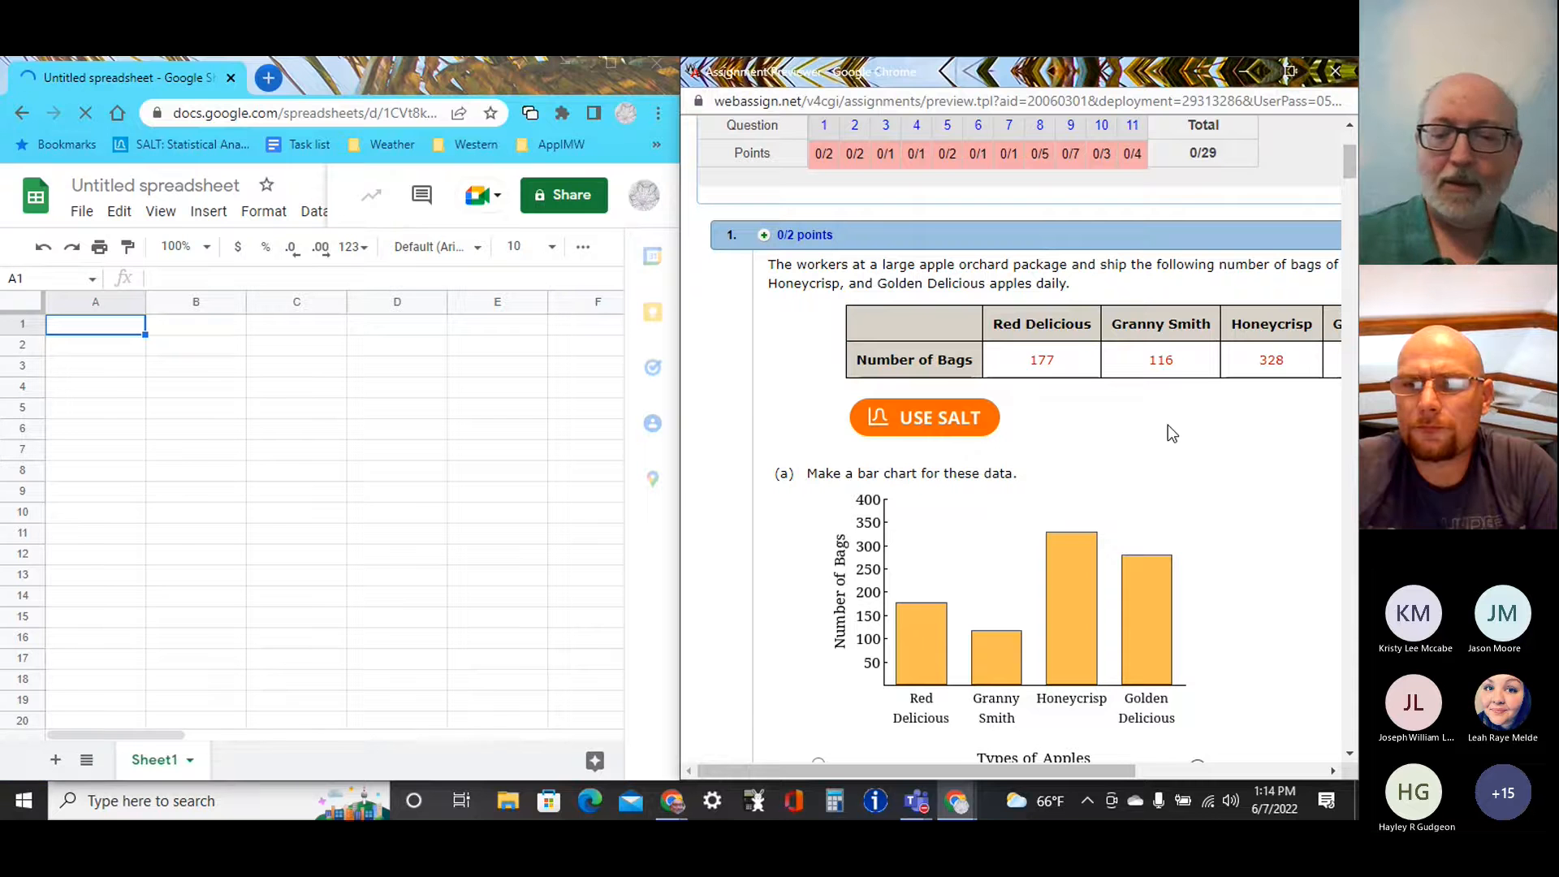
Enter the column heading "Apples" in cell A1 of the blank sheet.
key(ctrl+minus)
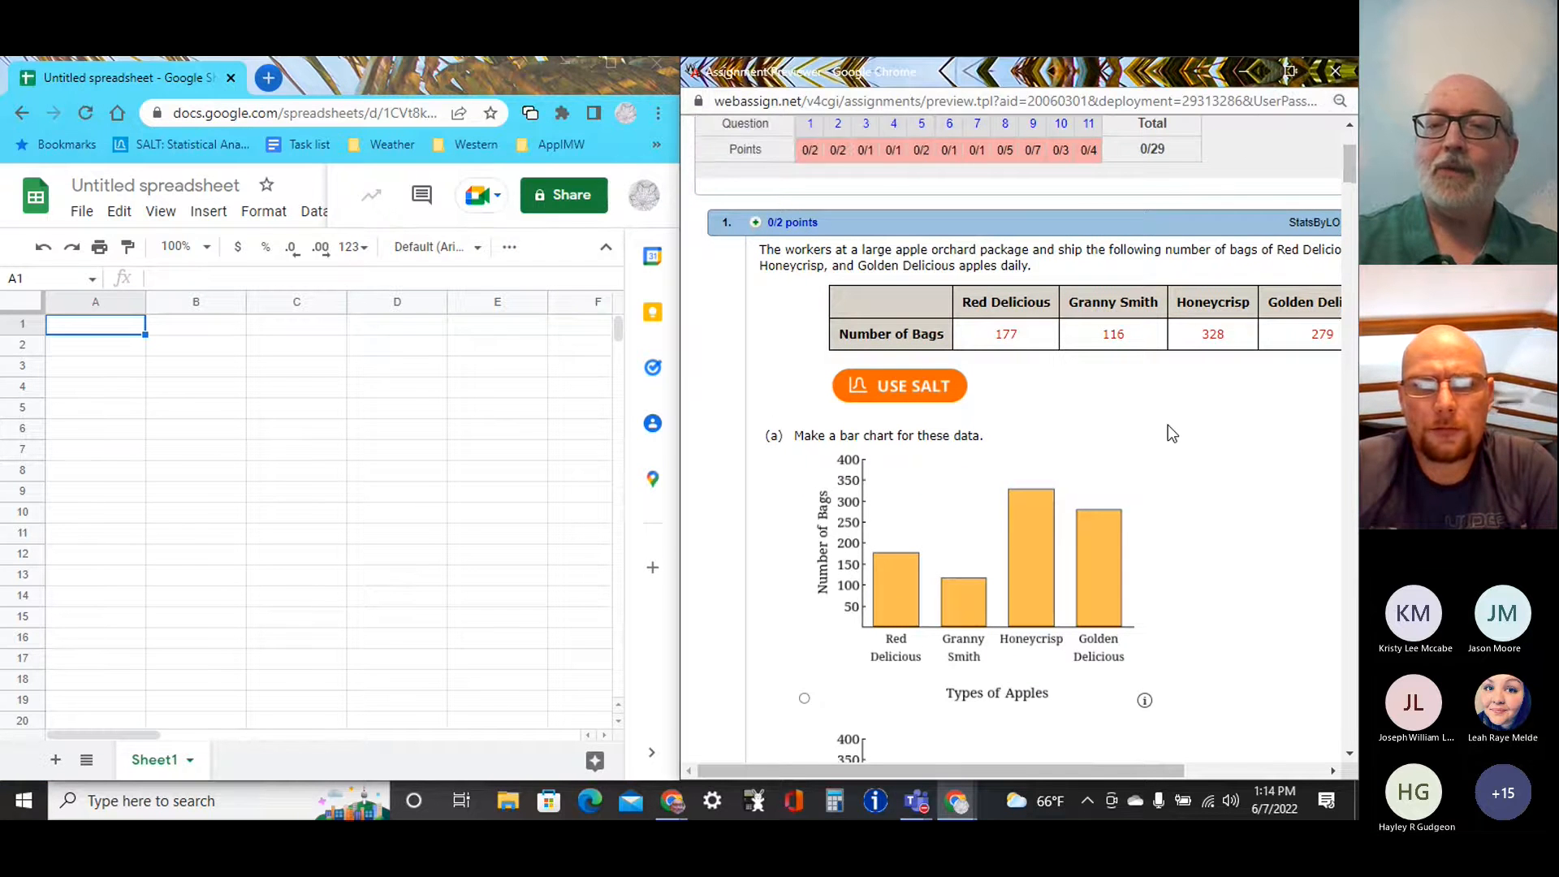
key(ctrl+minus)
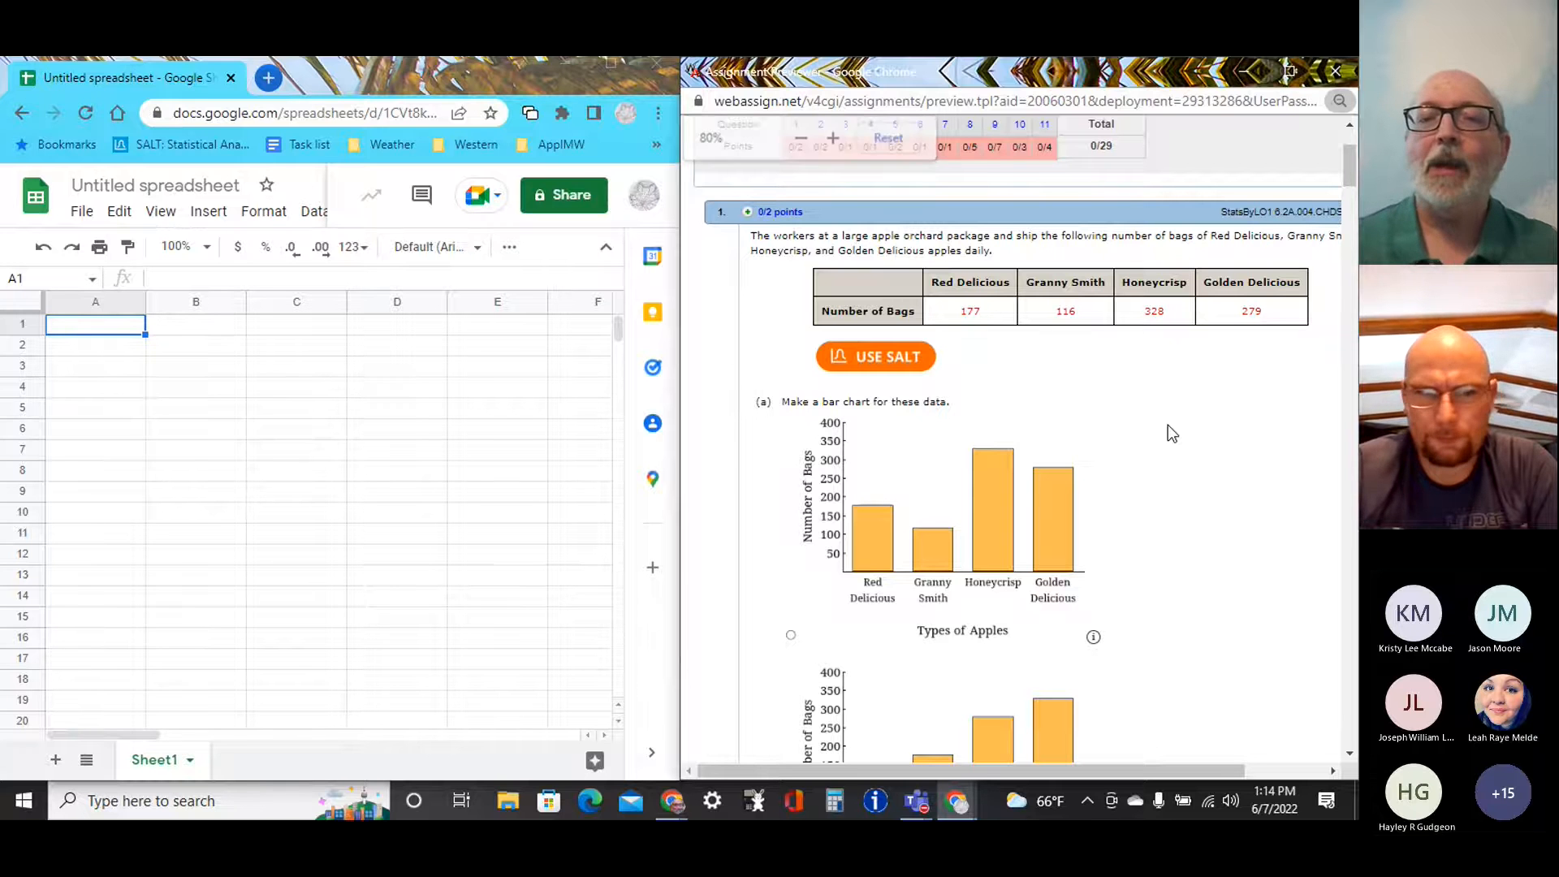
click(87, 327)
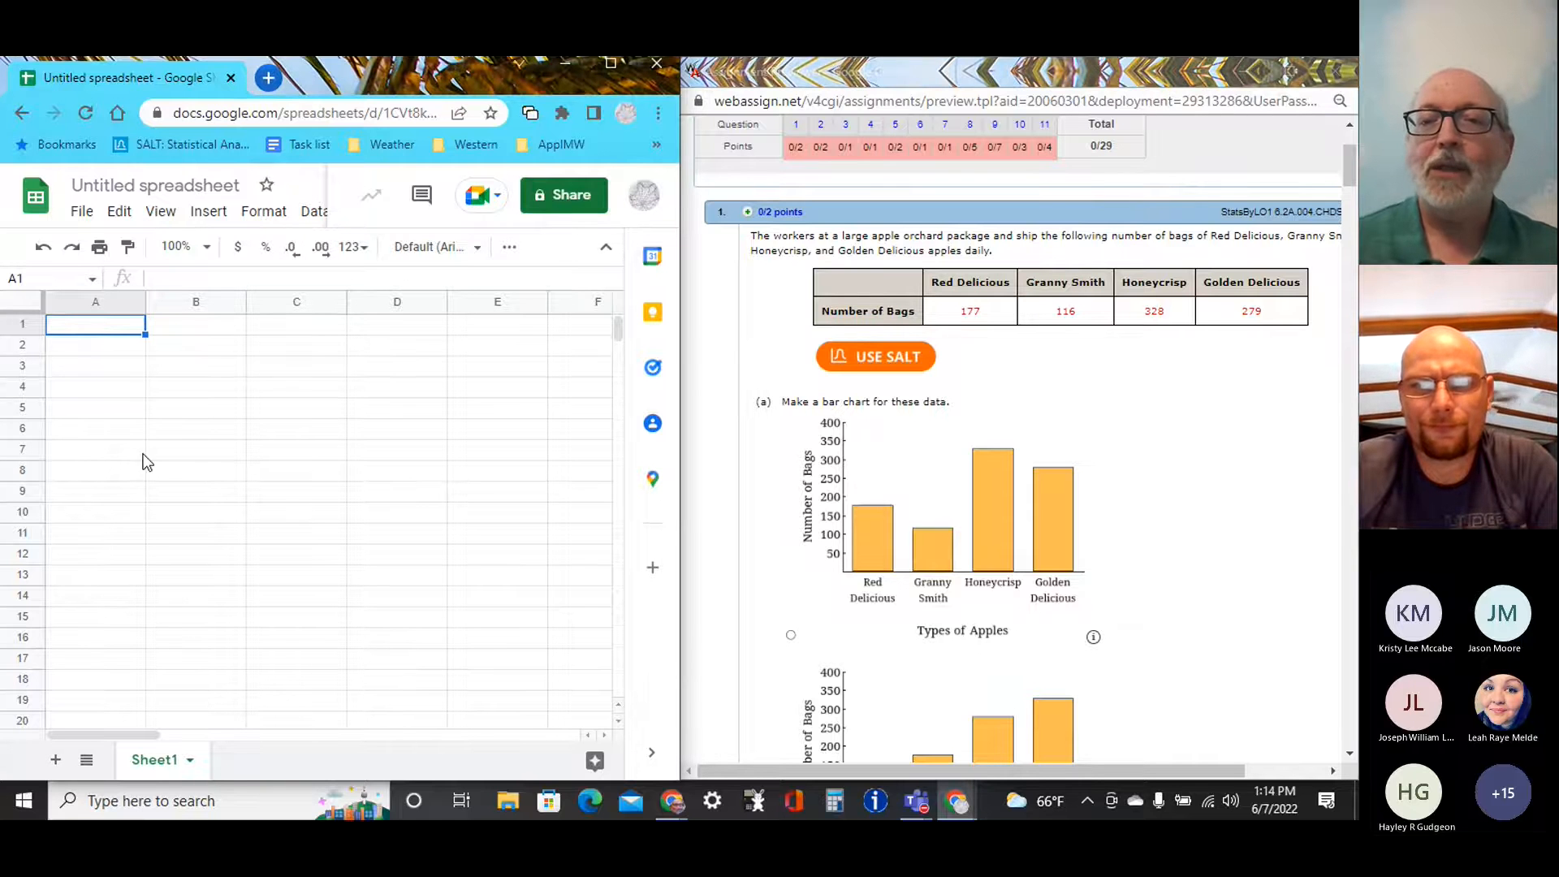
text(Aplle)
key(BackSpace)
key(BackSpace)
key(BackSpace)
text(ples)
key(Return)
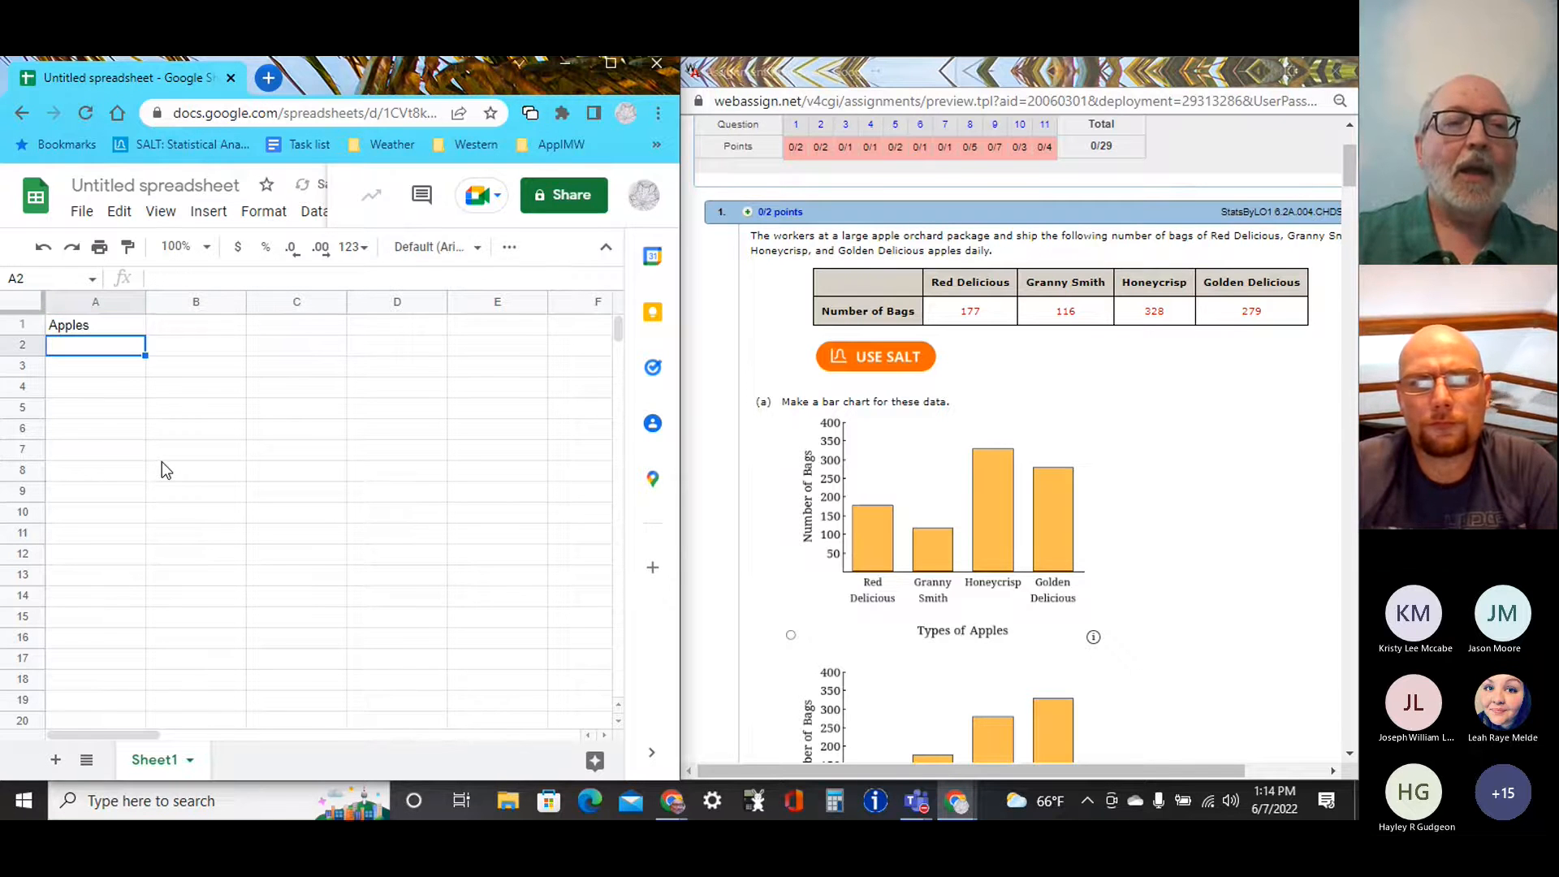
List the apple type abbreviations RD, GS, H and GD in cells A2 to A5.
text(RD)
key(Return)
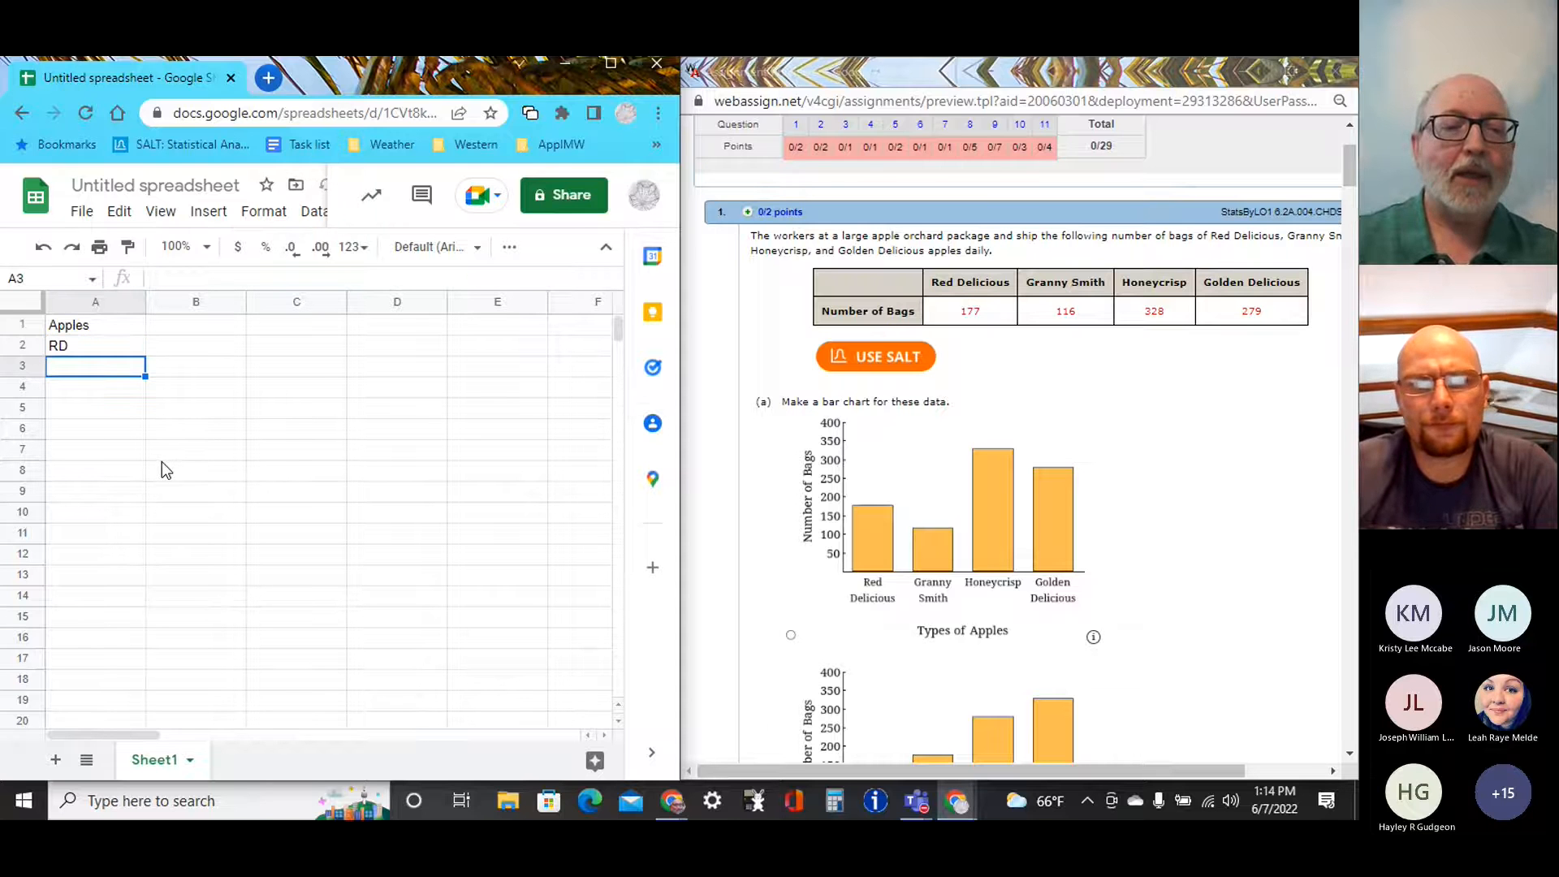
text(GS)
key(Return)
text(H)
key(Return)
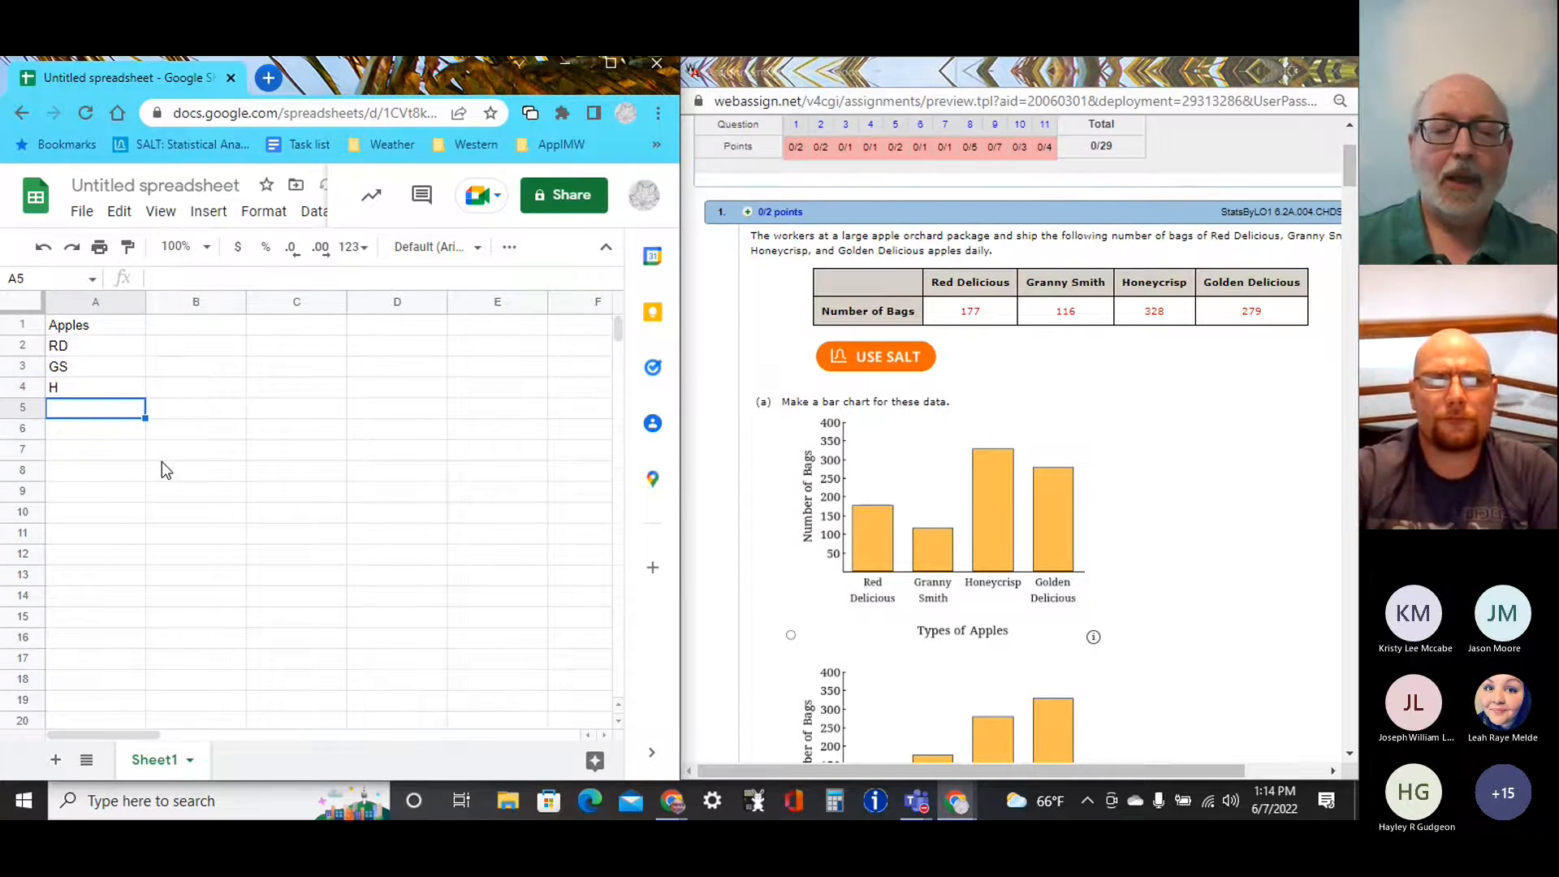
text(GD)
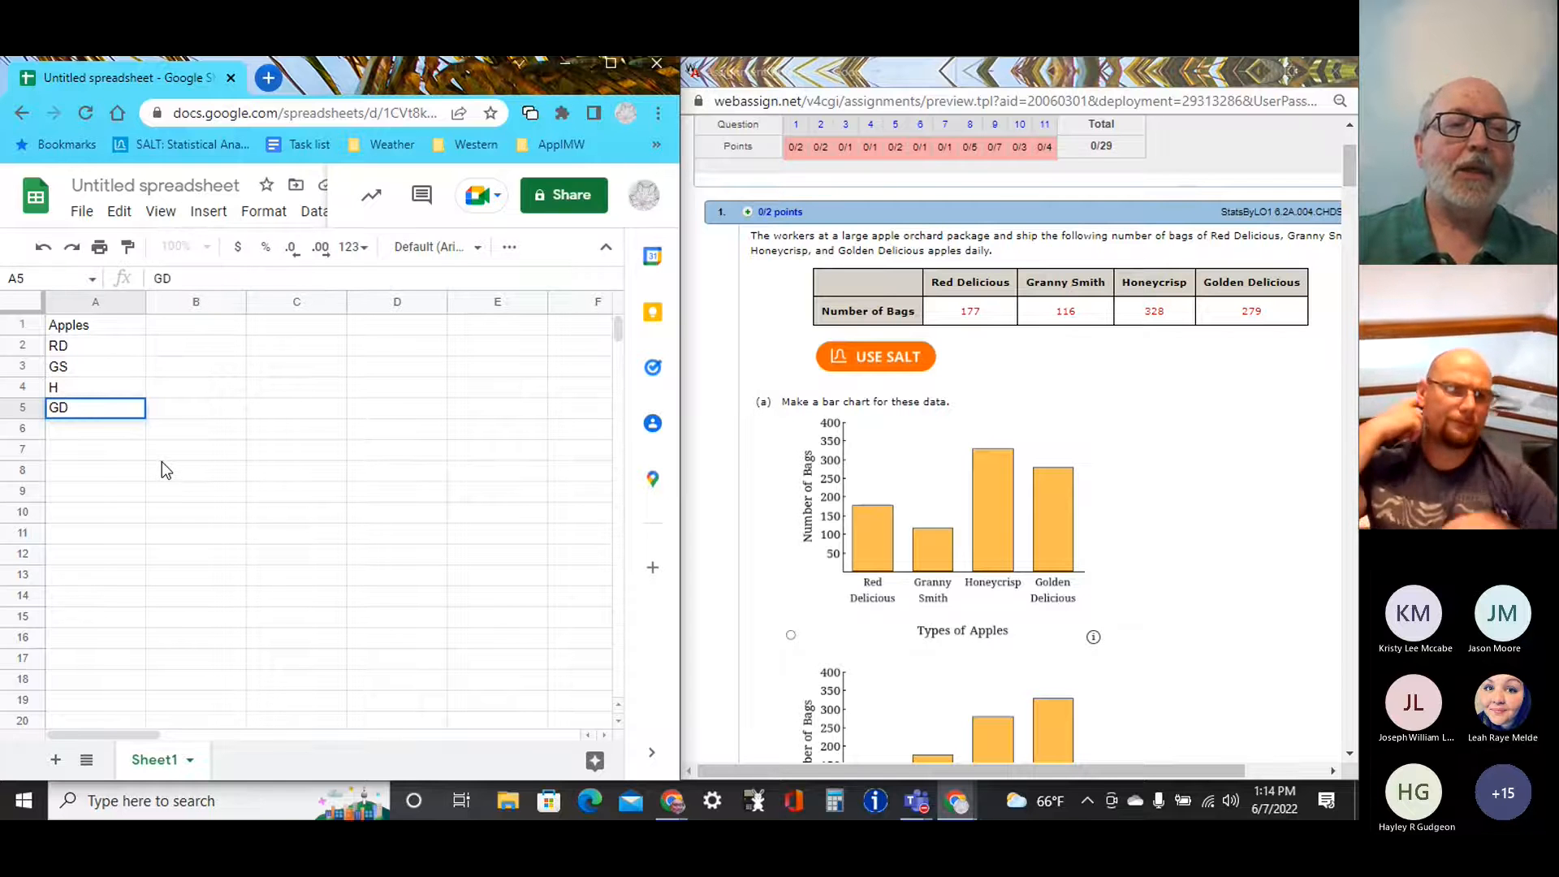
Enter the column heading "Bags" in cell B1.
key(Tab)
key(Up)
key(Up)
key(Up)
key(Up)
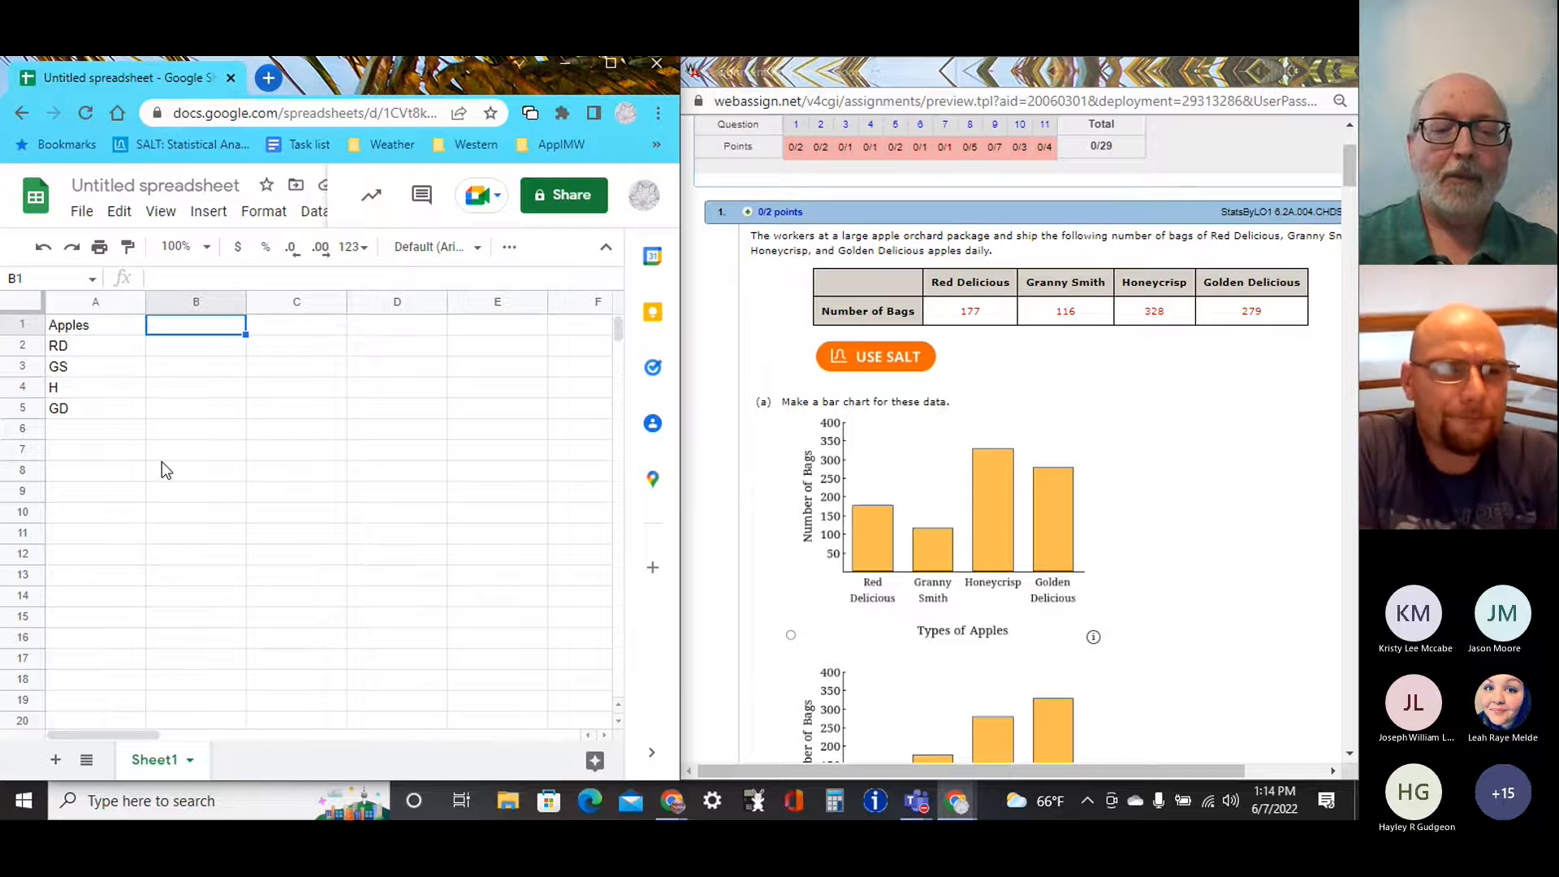
text(Bafs)
key(BackSpace)
key(BackSpace)
text(gs)
key(Return)
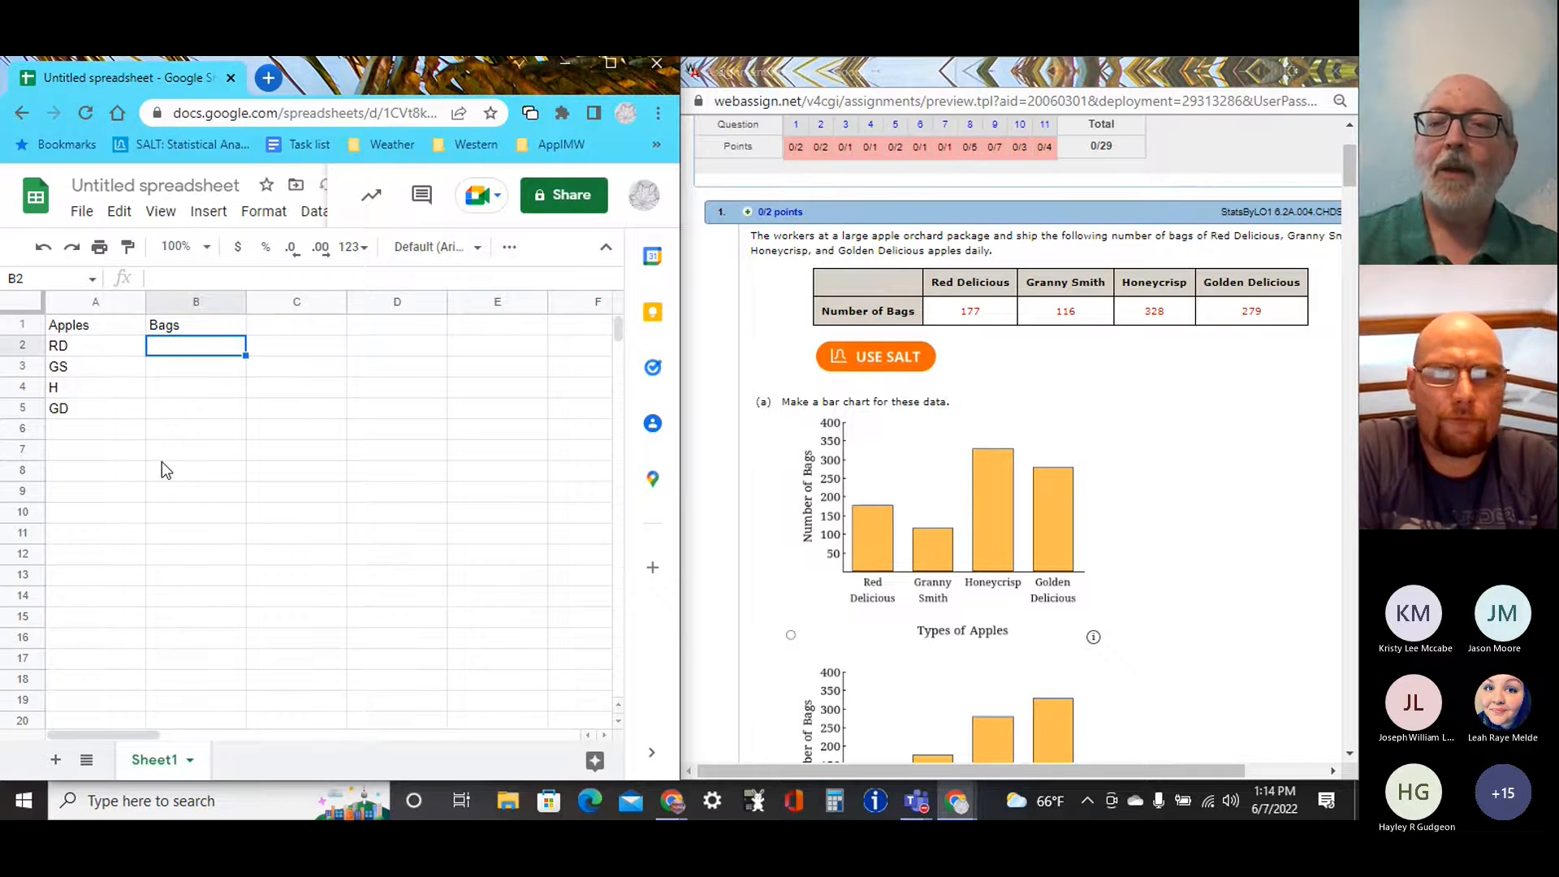
Fill cells B2 to B5 with the bag counts 177, 116, 328 and 279.
text(177)
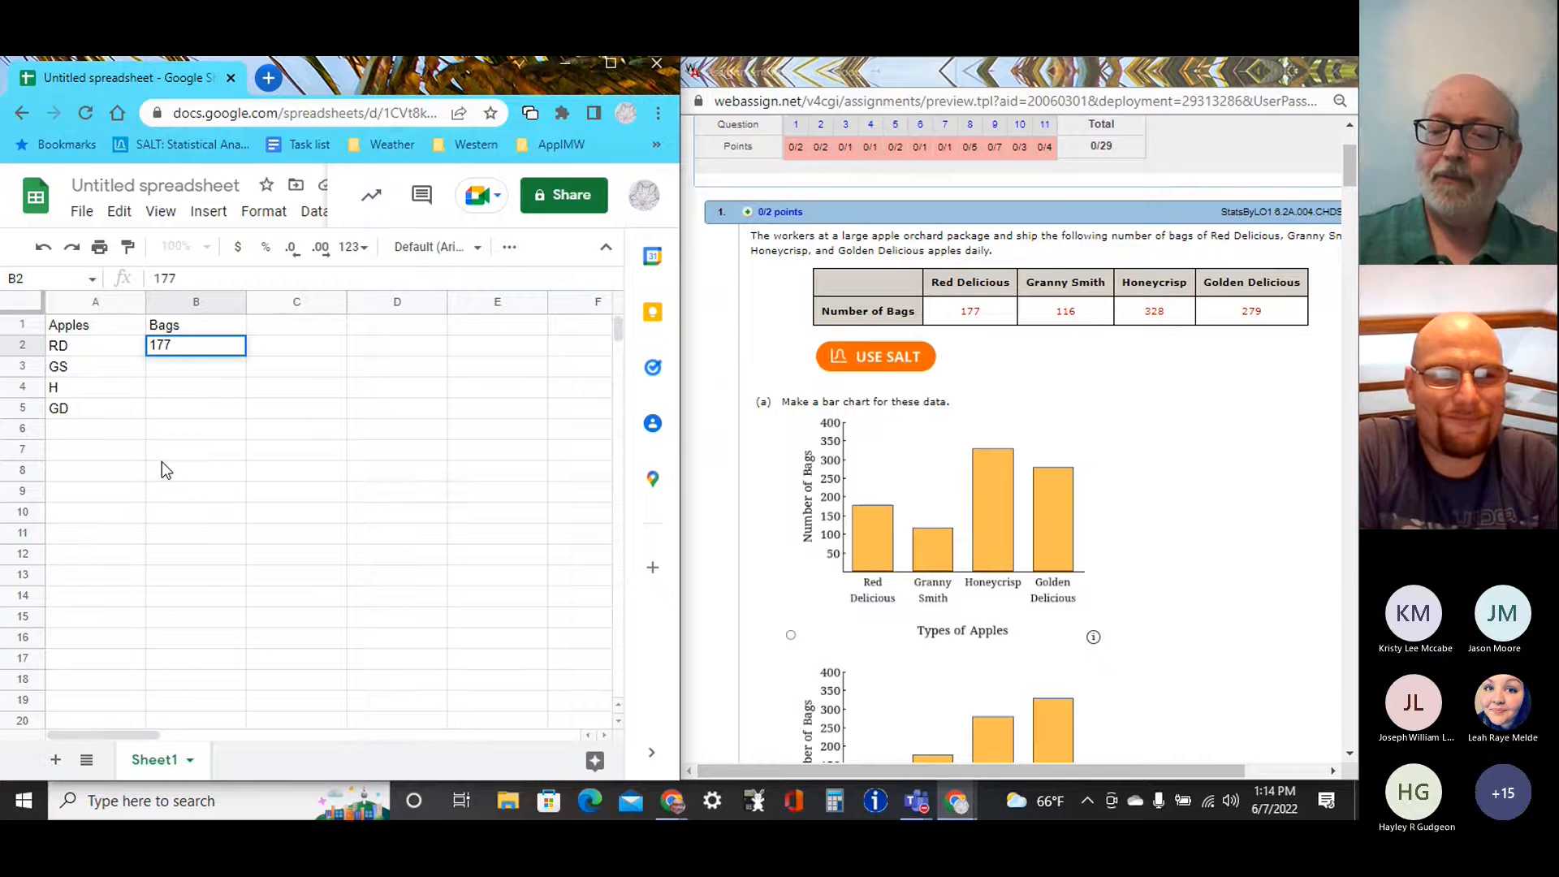
key(Return)
text(116)
key(Return)
text(328)
key(Return)
text(279)
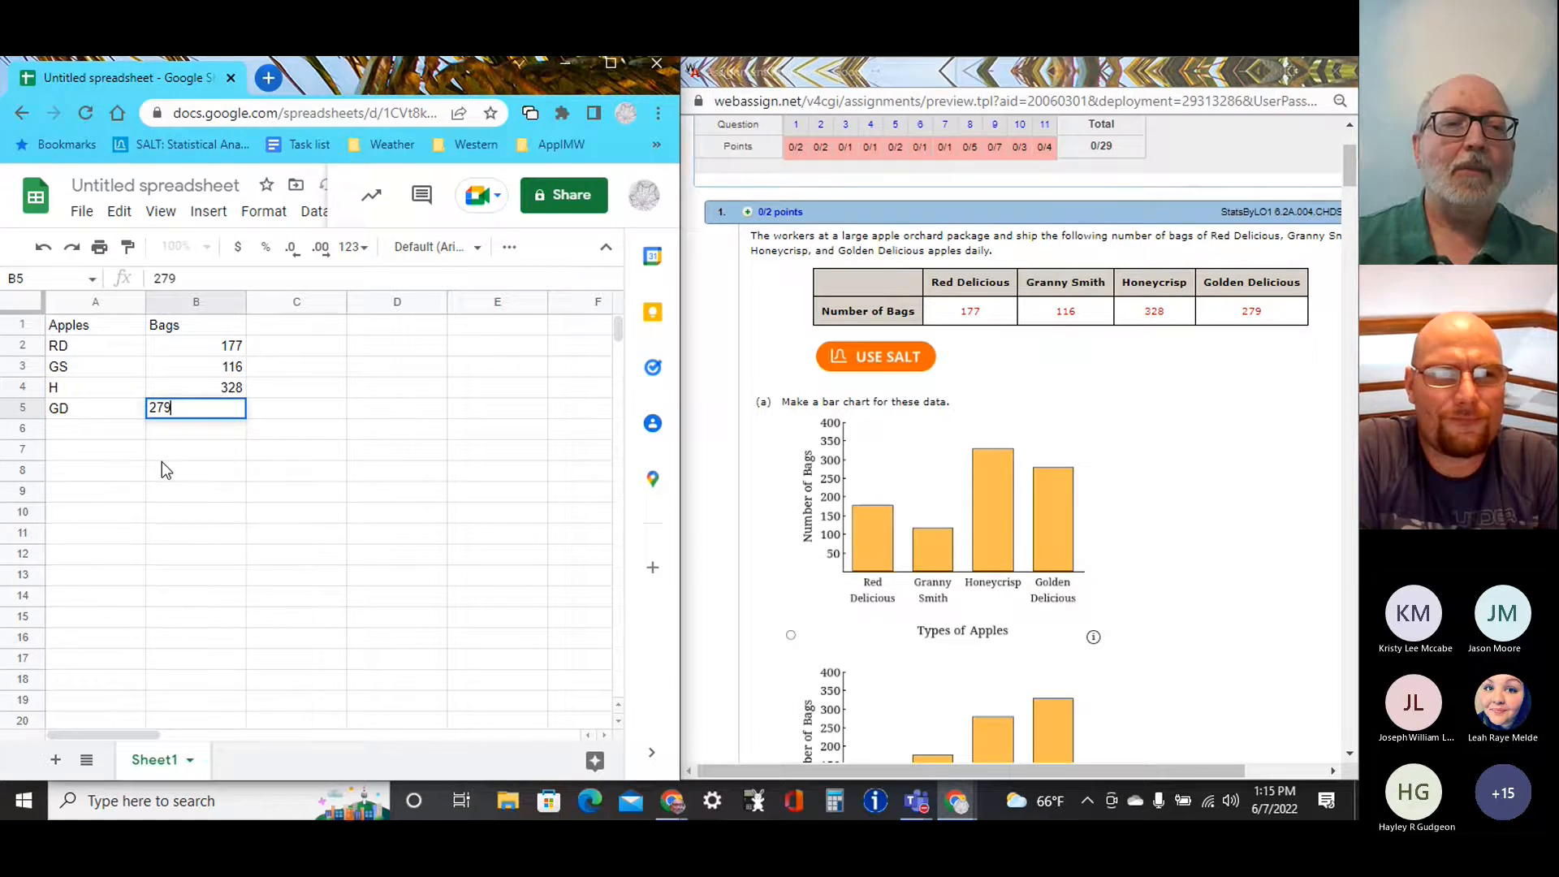
key(Return)
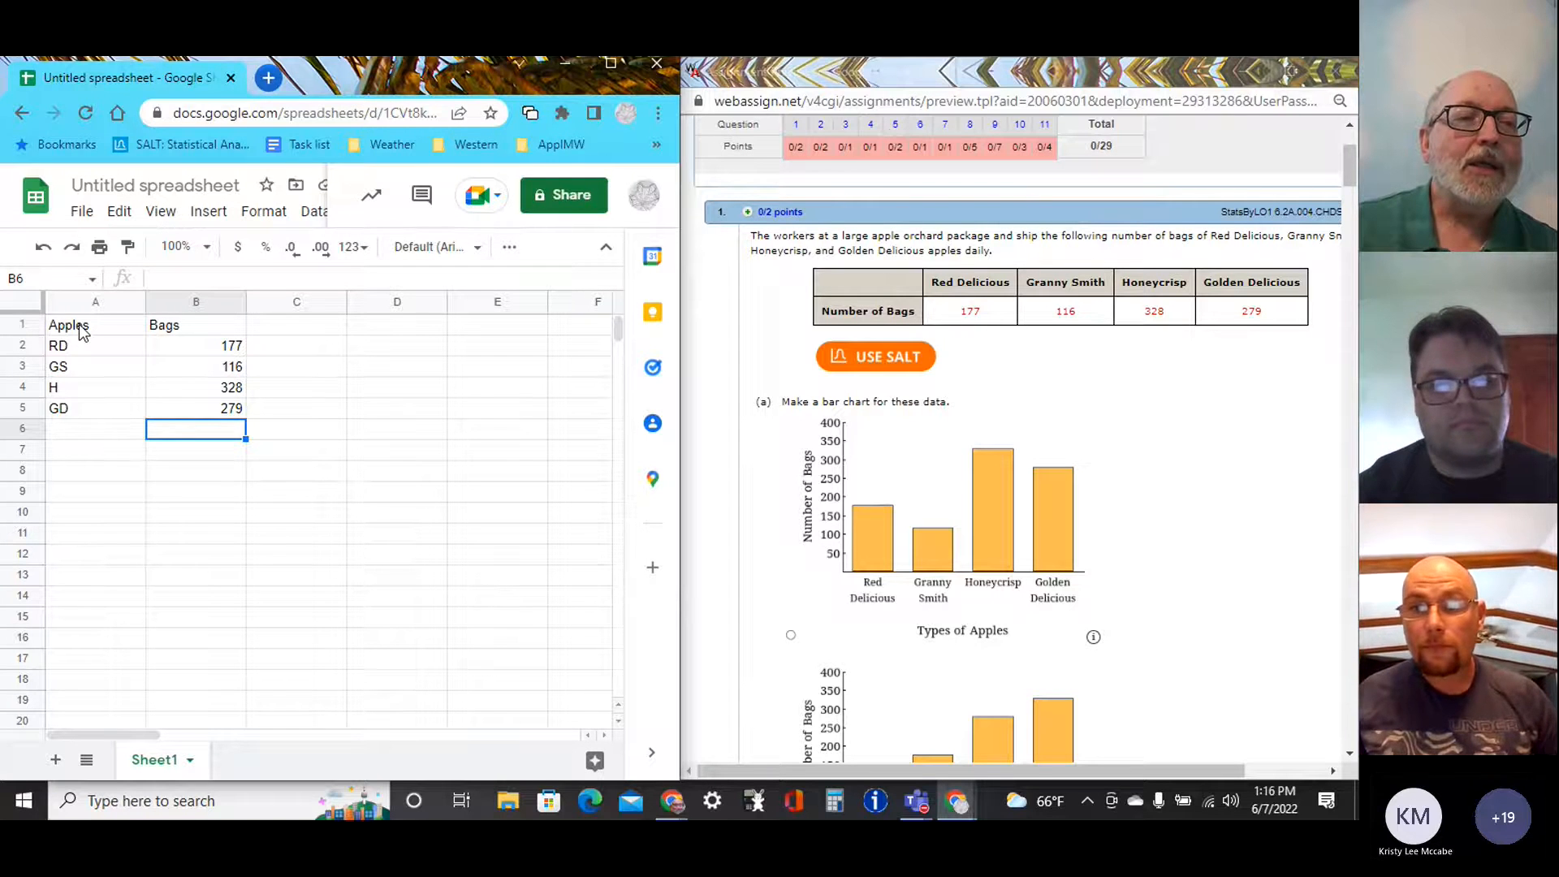
Insert a chart based on the apple data in A1:B5.
drag(81, 332, 188, 408)
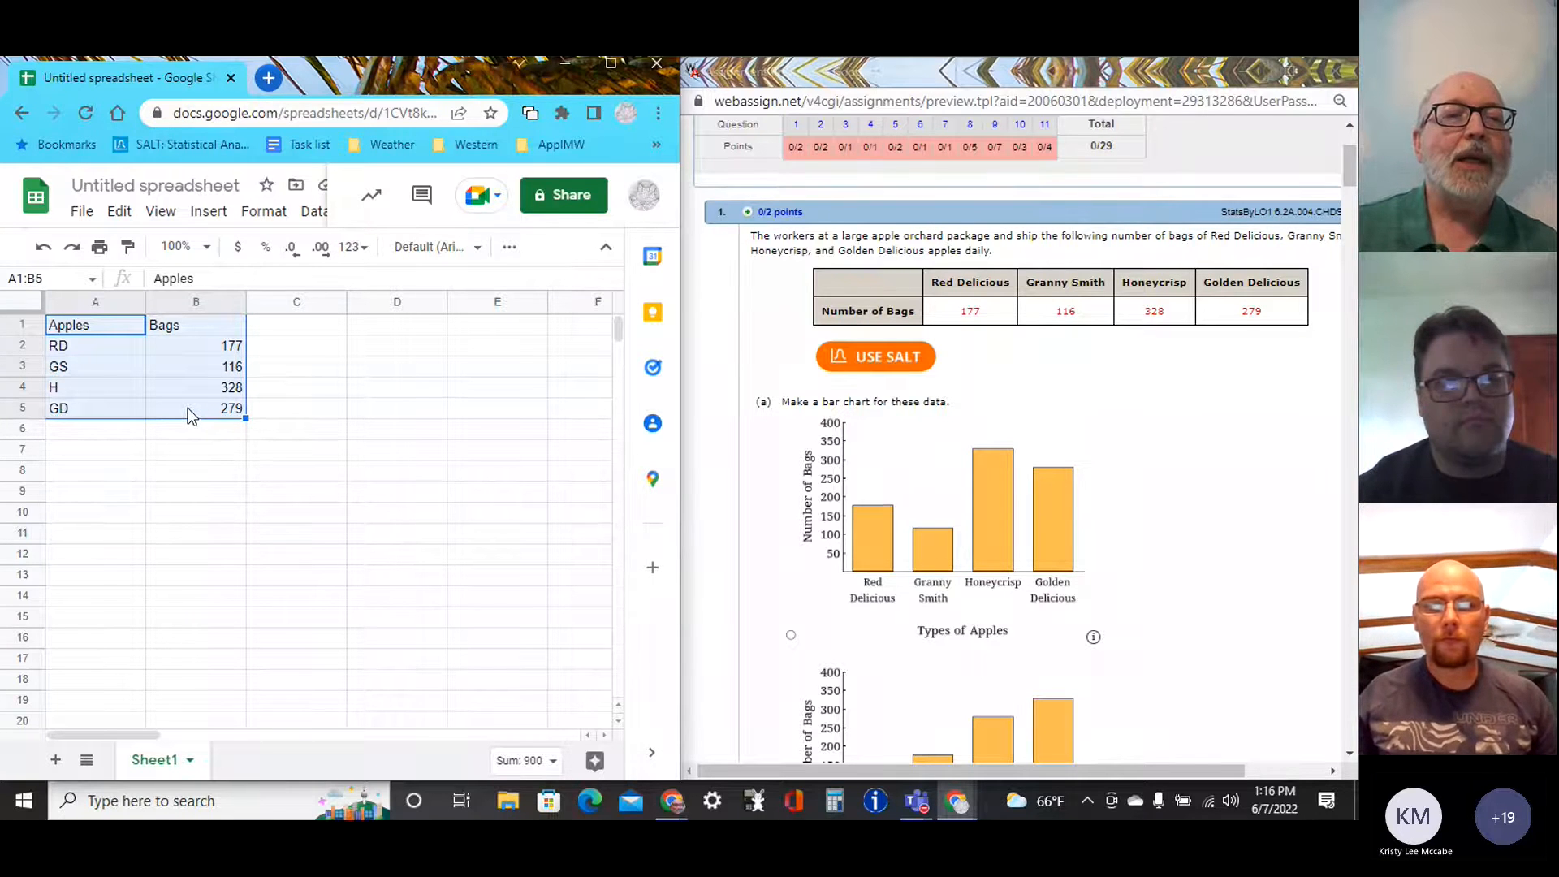
click(209, 213)
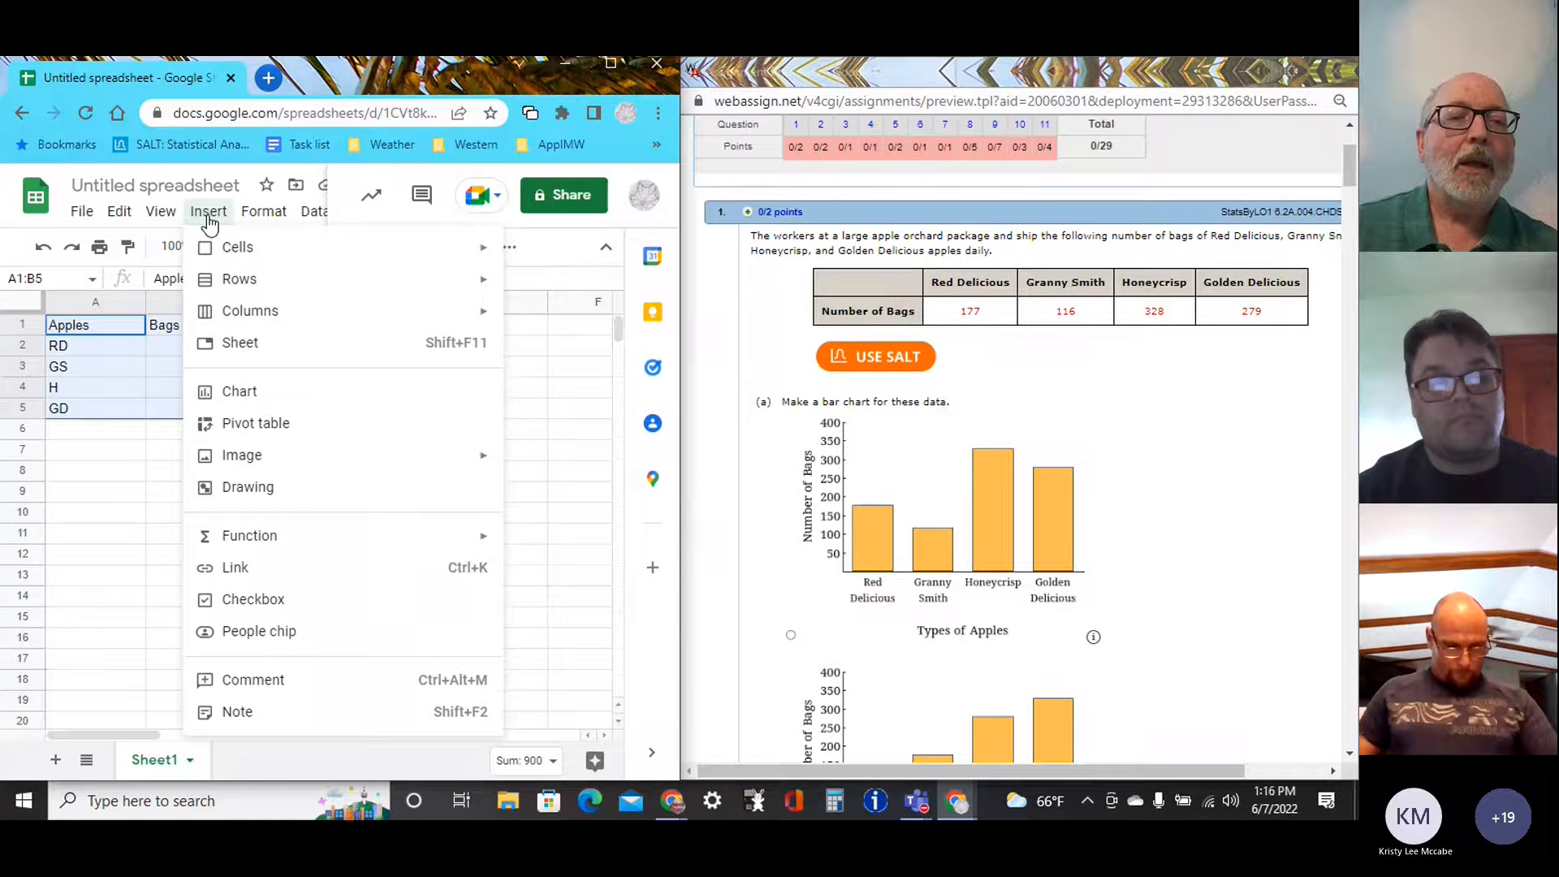
click(235, 397)
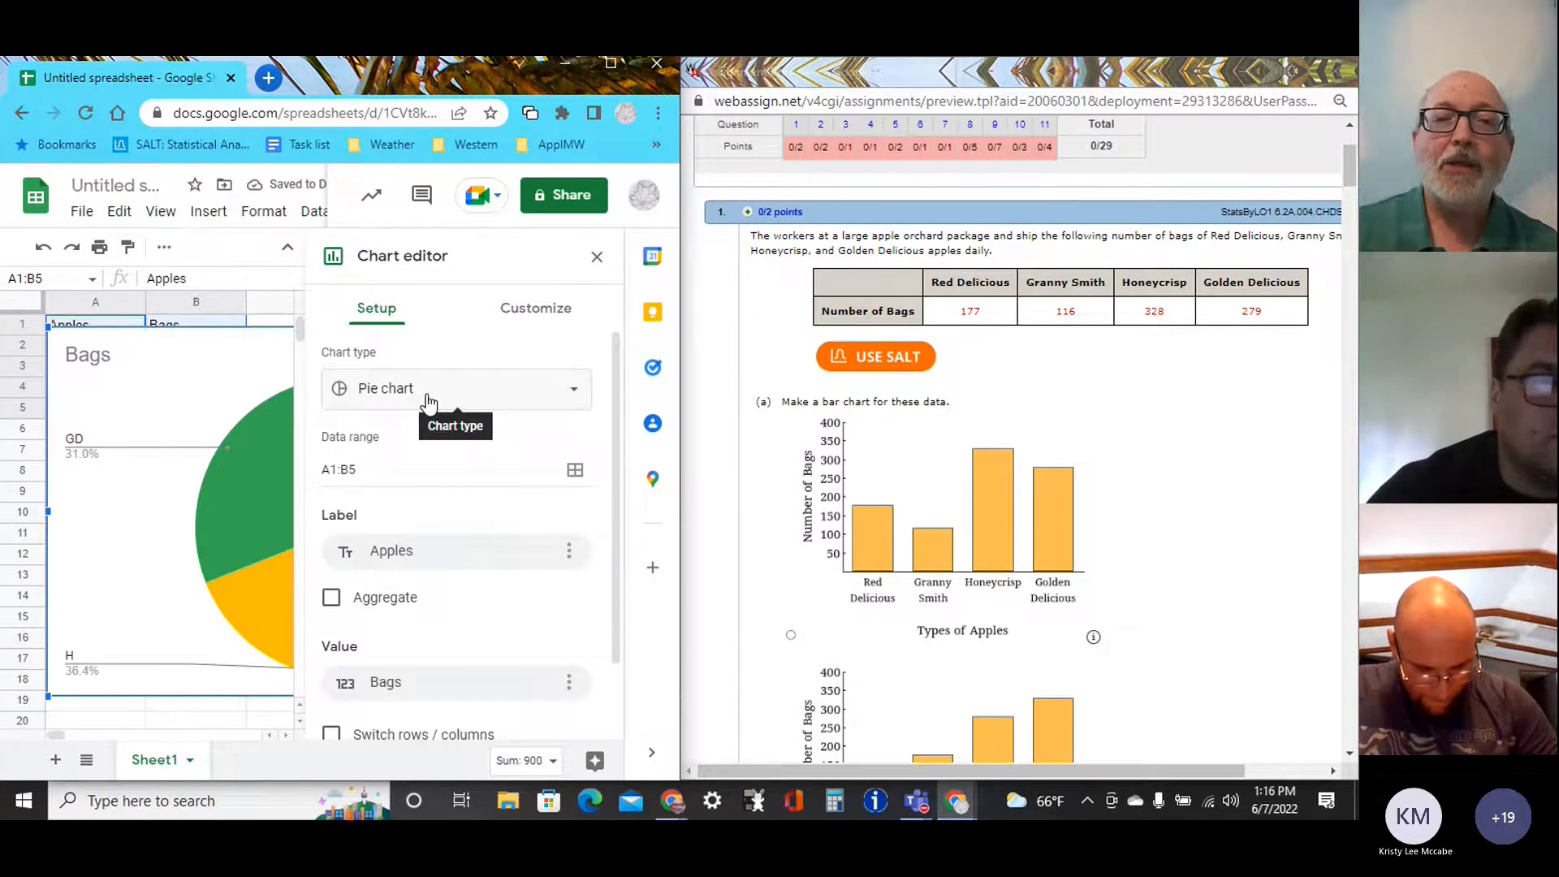
Maximize the spreadsheet window, move the chart beside the data table and change its type to a column chart.
click(611, 63)
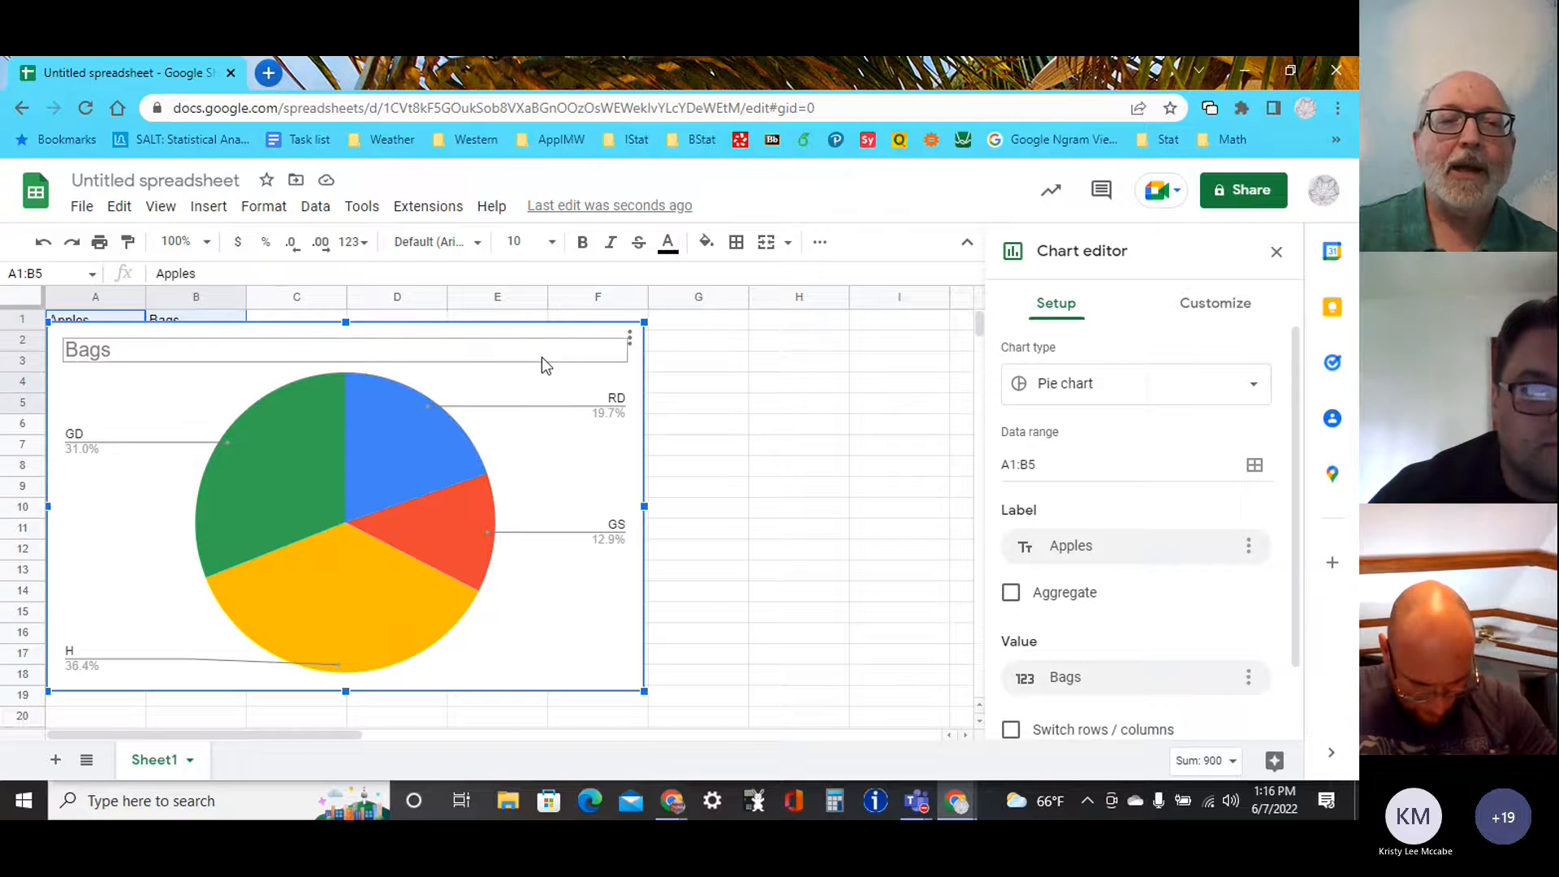
drag(285, 329, 578, 332)
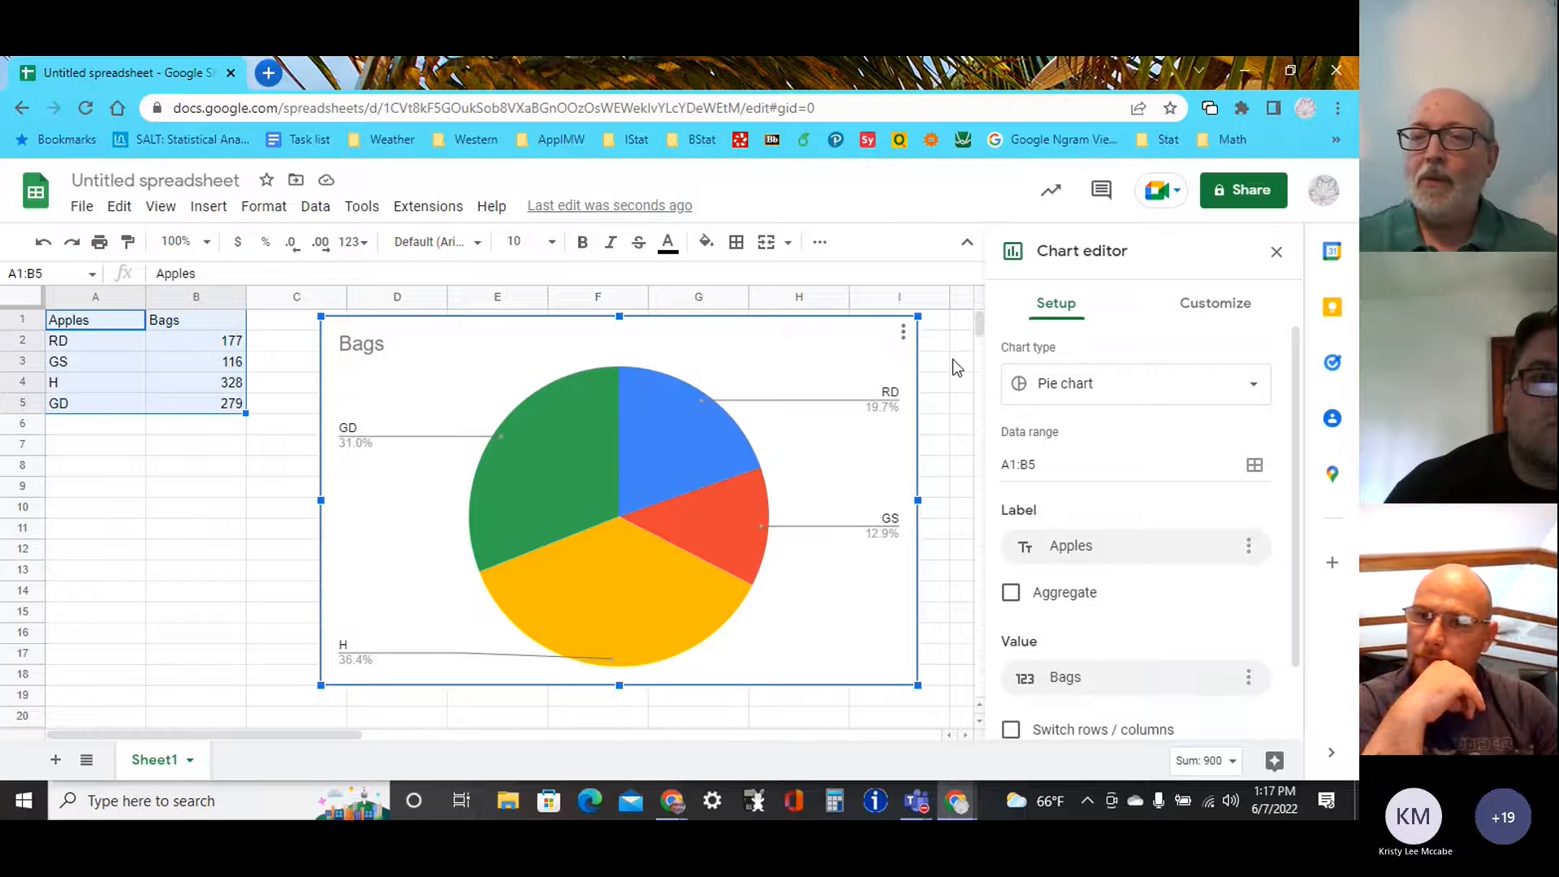
click(1256, 389)
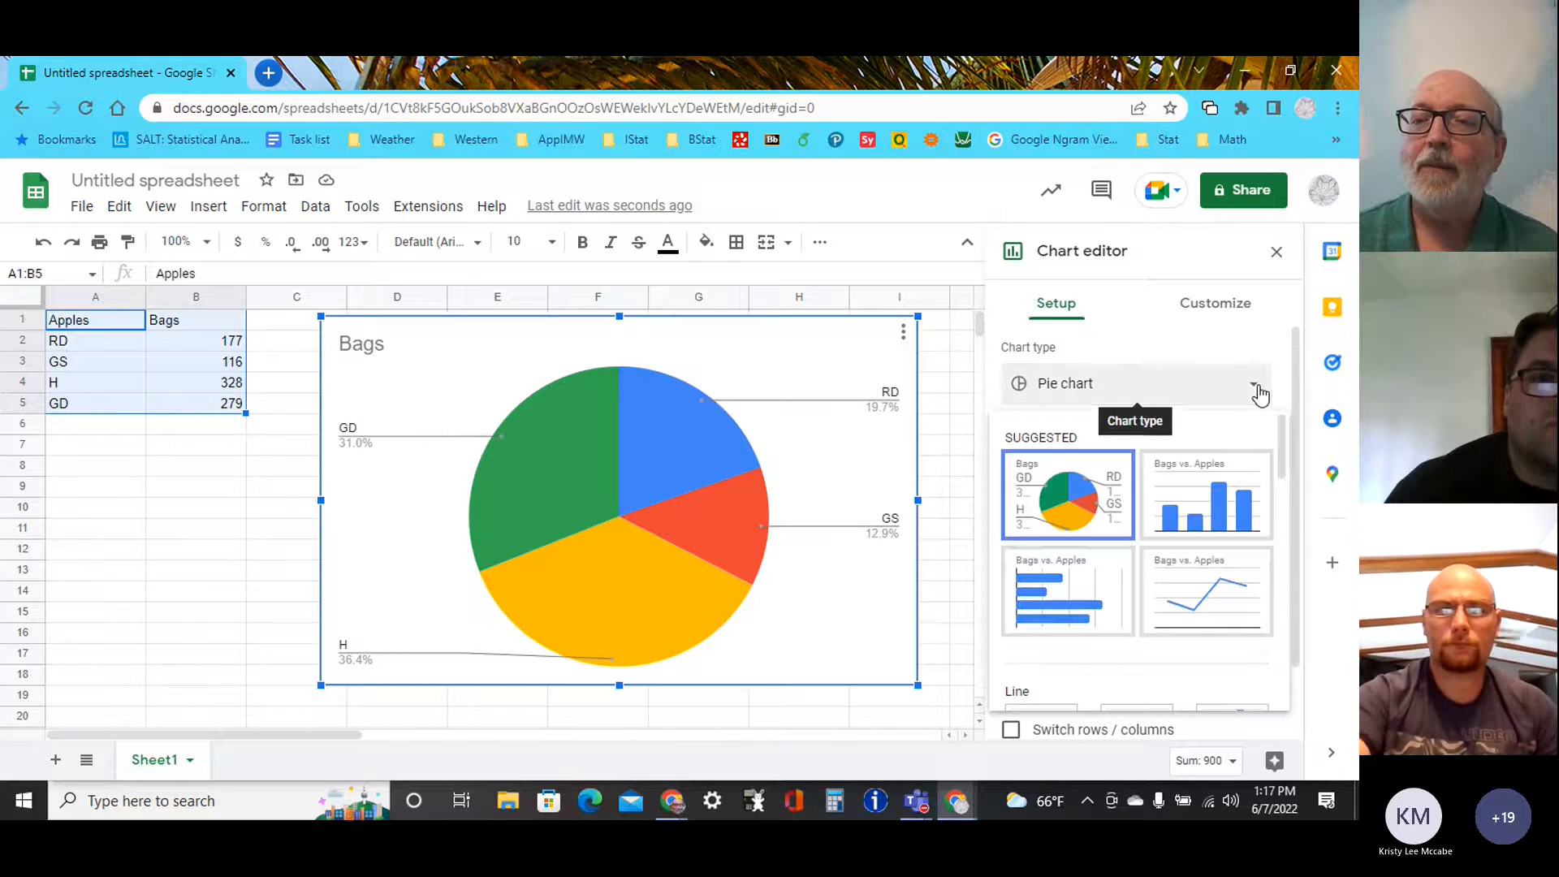
click(1207, 492)
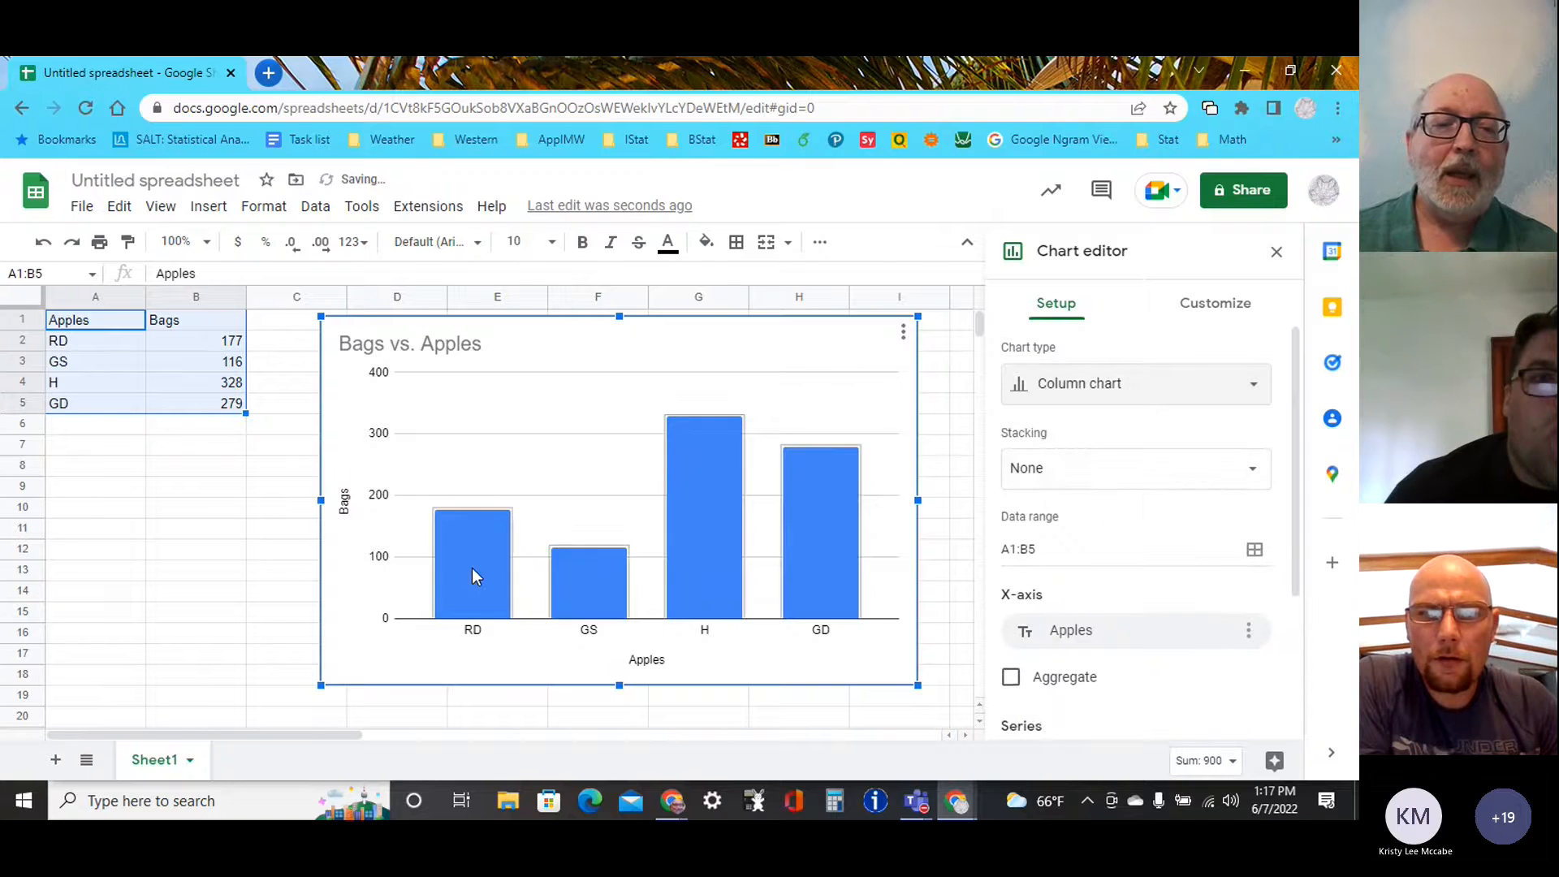